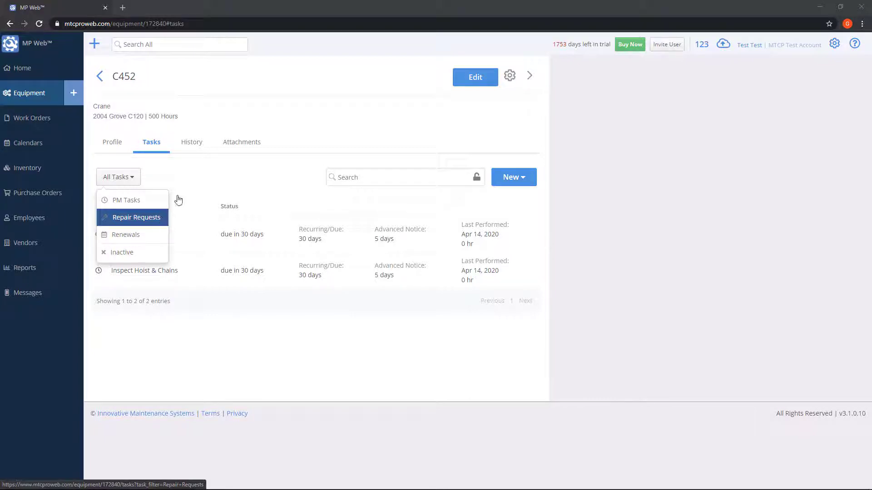
# Go back to the full Equipment list and open the Actions menu on the C452 Crane row.
pyautogui.click(243, 81)
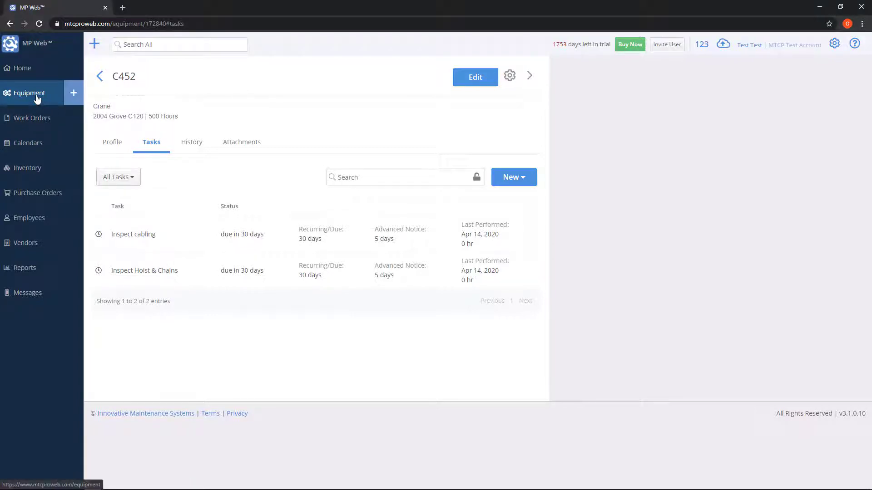
pyautogui.click(37, 97)
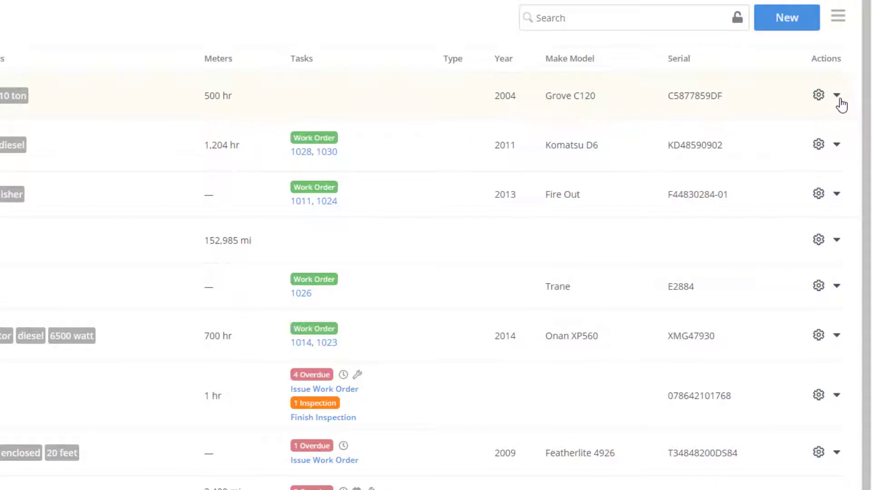
pyautogui.click(836, 96)
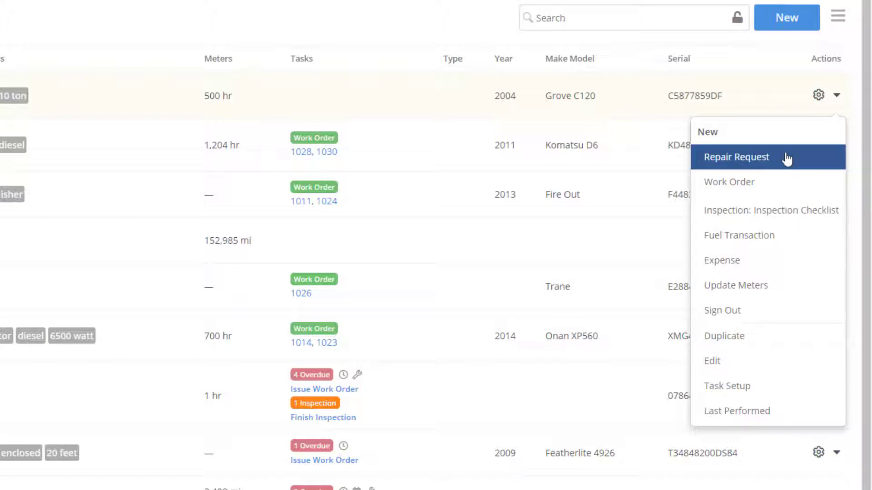
pyautogui.click(221, 135)
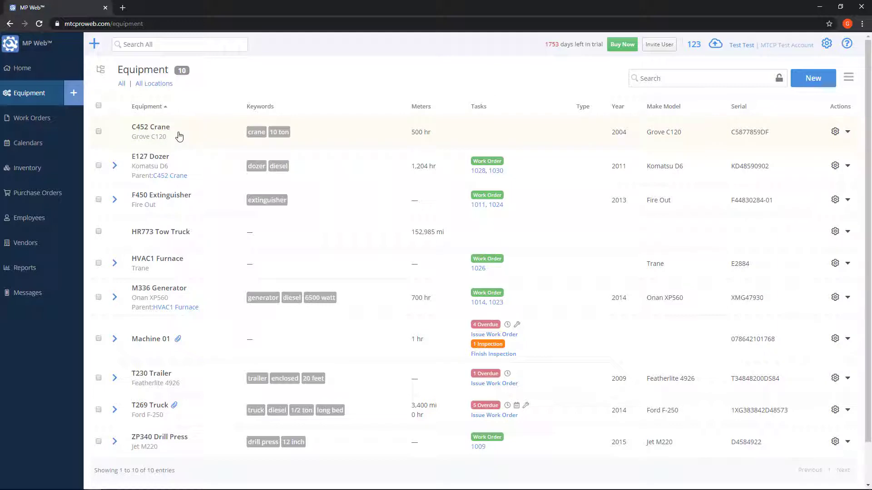
pyautogui.click(180, 136)
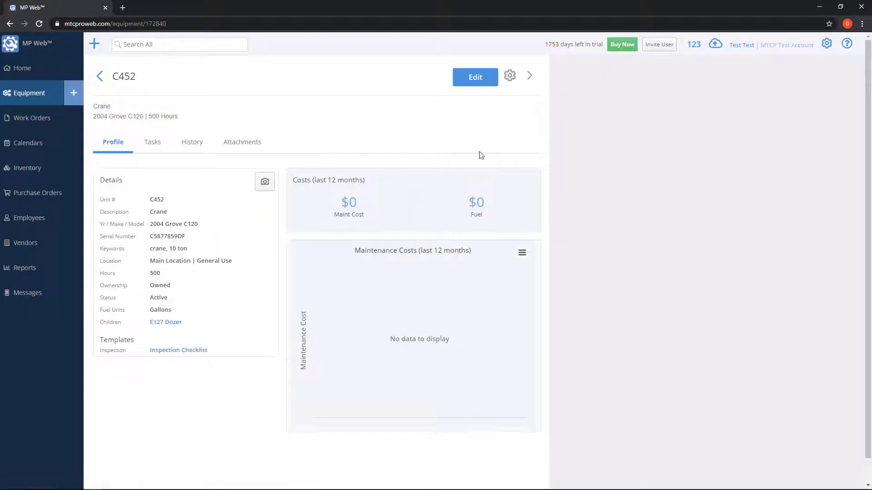
pyautogui.click(510, 80)
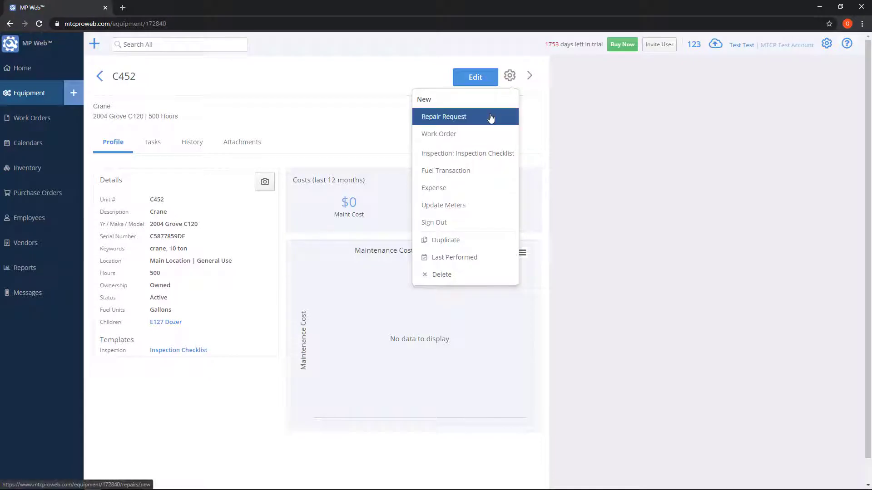
pyautogui.click(269, 95)
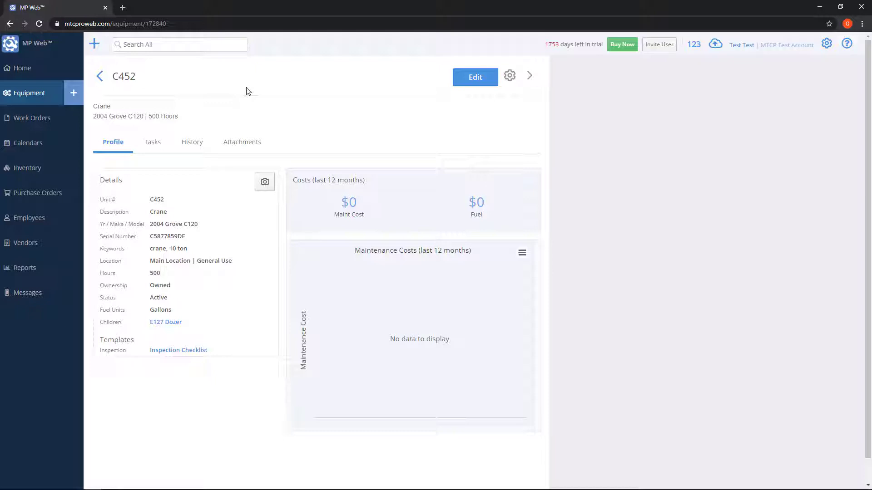
pyautogui.click(95, 45)
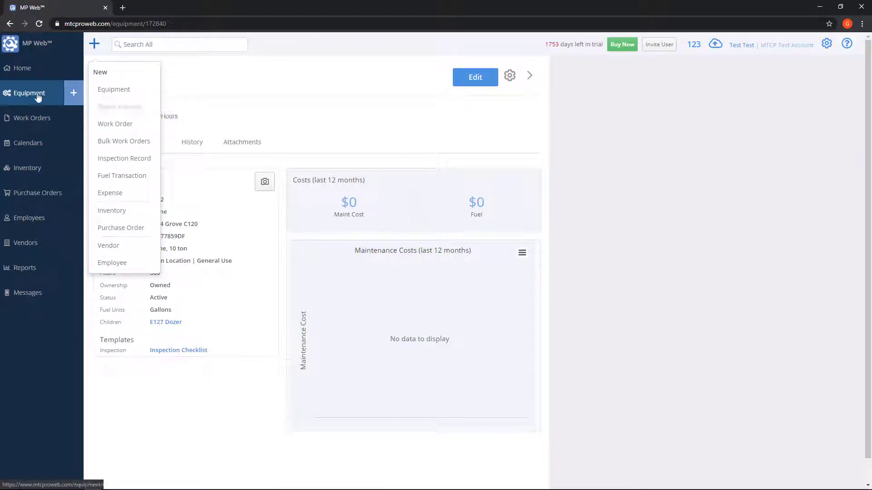
pyautogui.click(9, 93)
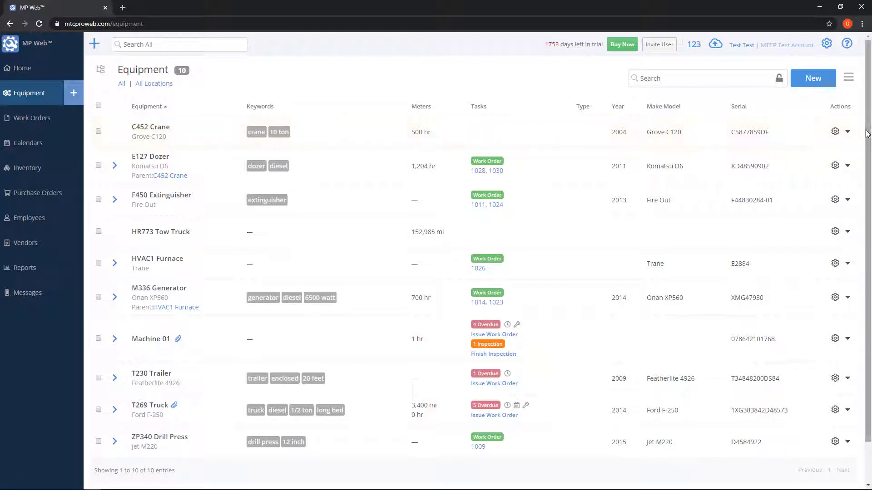
# Start a new repair request for the C452 Crane and look over the existing repair names.
pyautogui.click(844, 133)
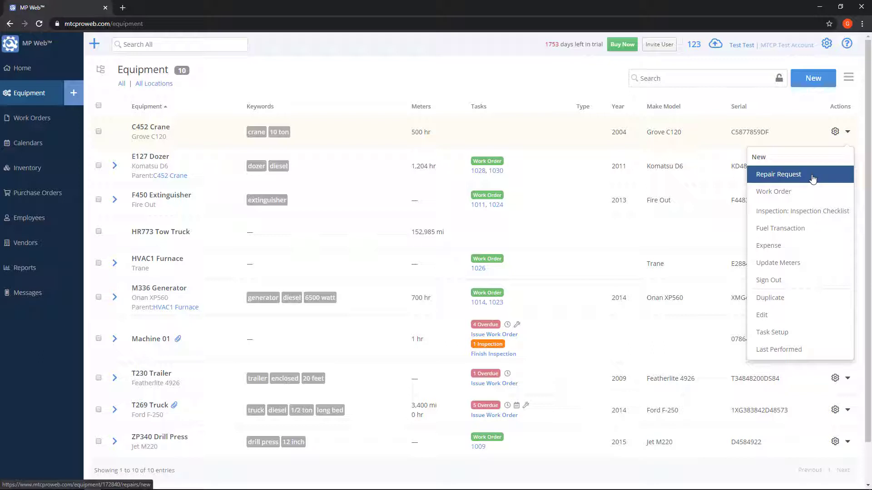
pyautogui.click(812, 179)
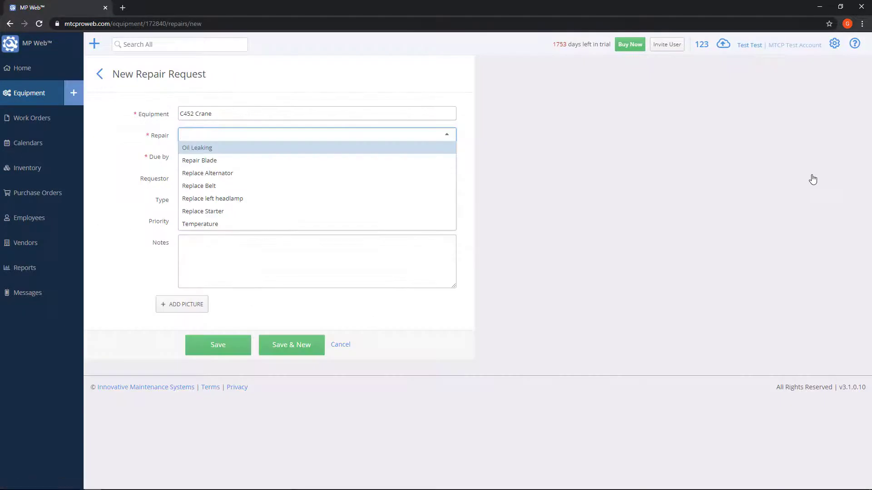
pyautogui.click(99, 117)
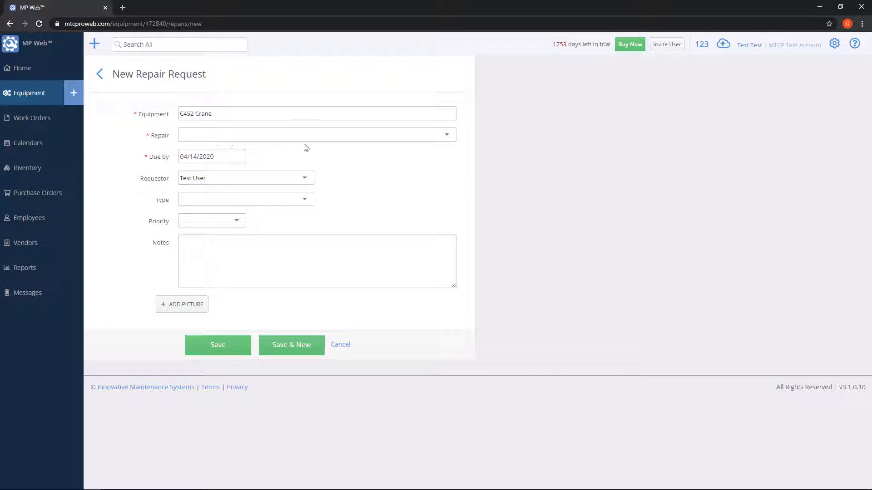
pyautogui.click(446, 135)
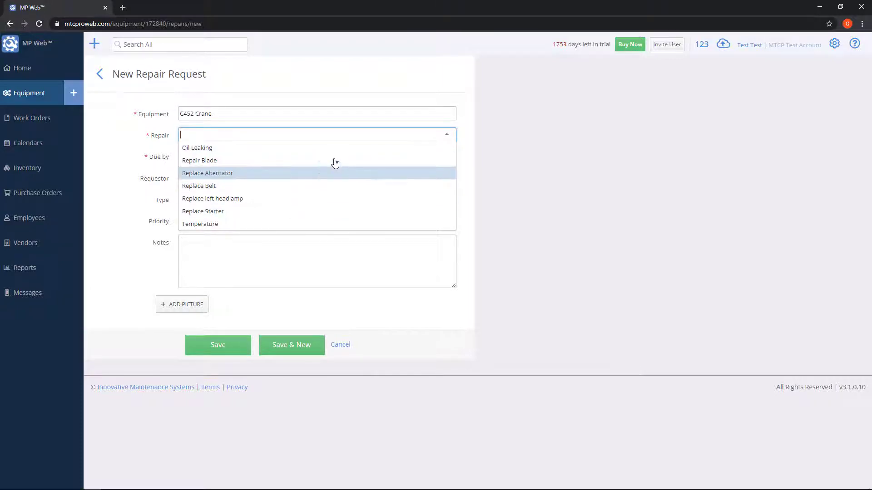
pyautogui.click(258, 137)
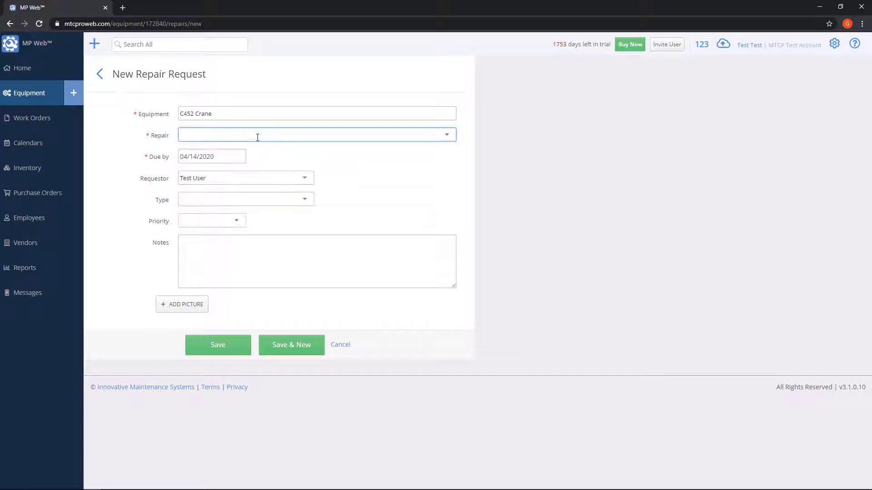
# Enter 'Fix Chain' in the Repair field and add it as a new repair name.
pyautogui.write('Fix Chain')
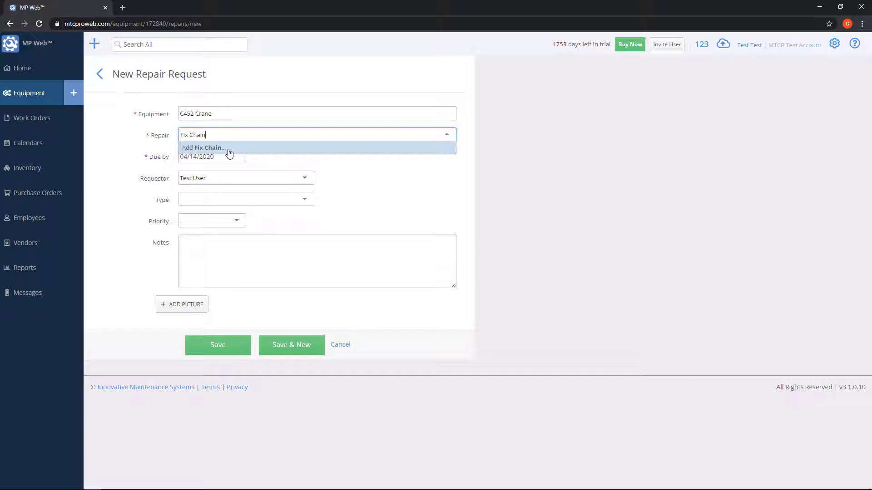
pyautogui.click(538, 133)
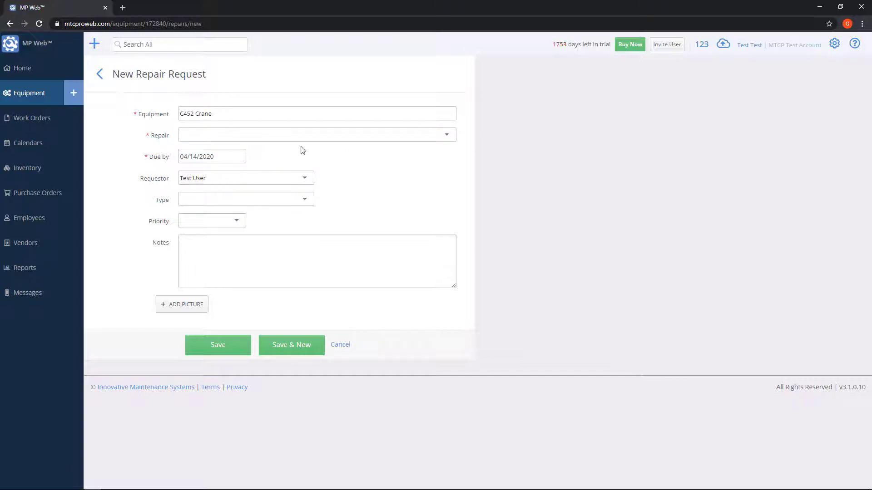
pyautogui.click(258, 135)
pyautogui.write('Fix Chain')
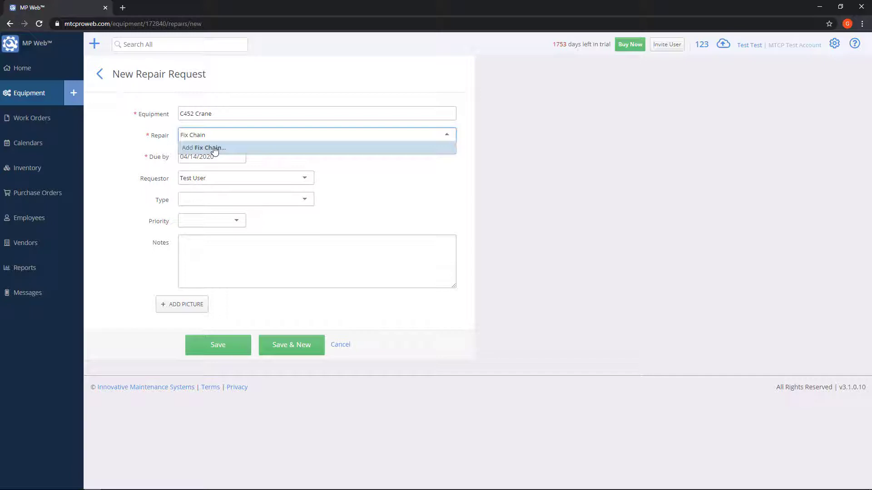
pyautogui.click(214, 149)
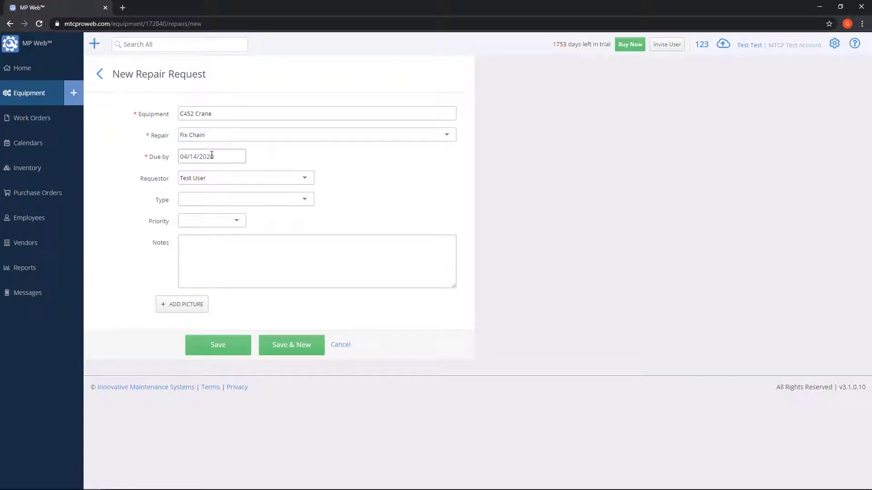
# Keep the due date at 04/14/2020 and open the Requestor dropdown.
pyautogui.click(217, 158)
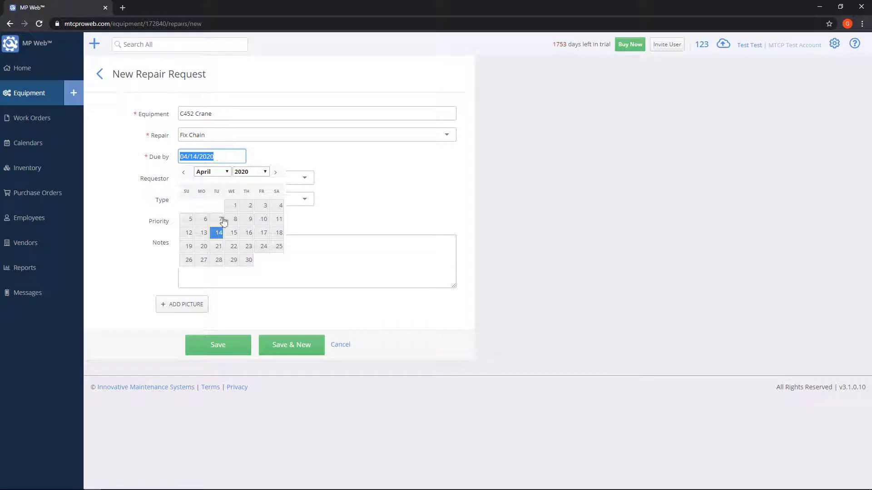
pyautogui.click(135, 152)
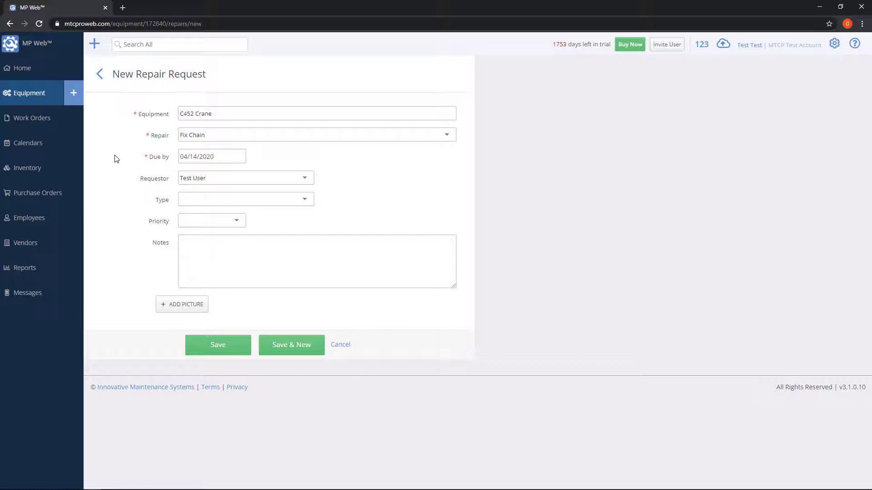
pyautogui.click(242, 174)
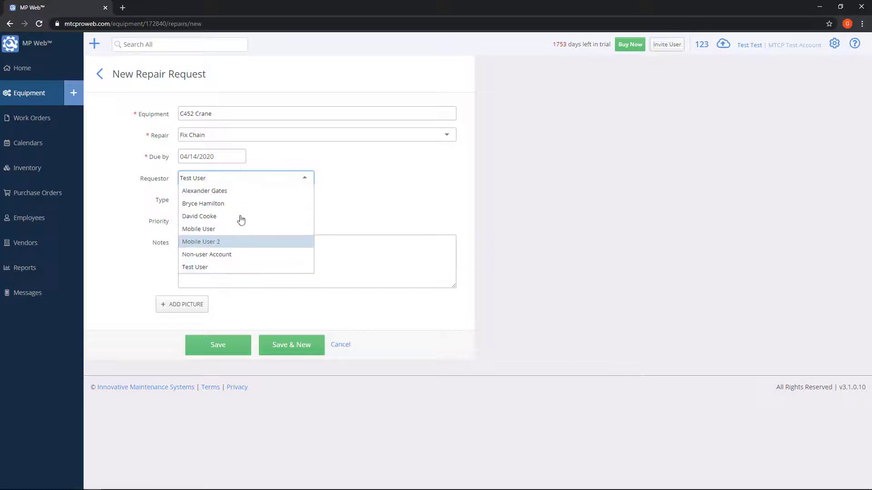
# Choose a different requestor, leaving Type, Priority and Notes empty.
pyautogui.click(237, 192)
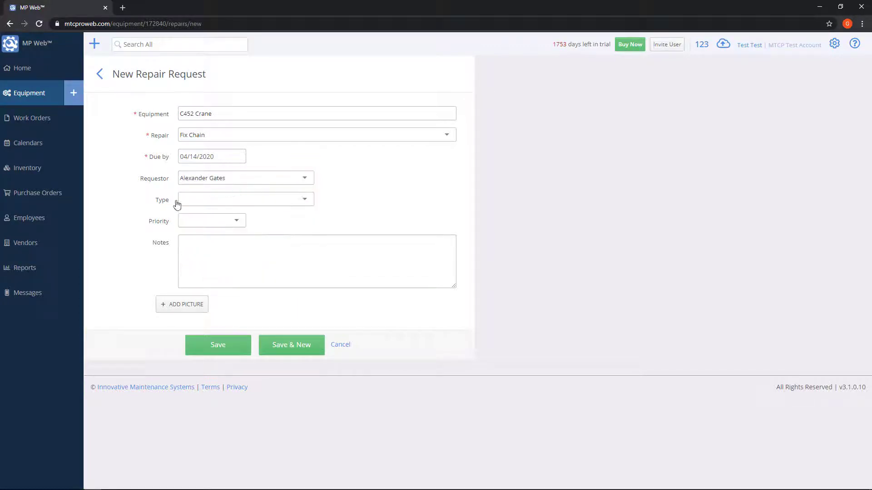
pyautogui.click(308, 203)
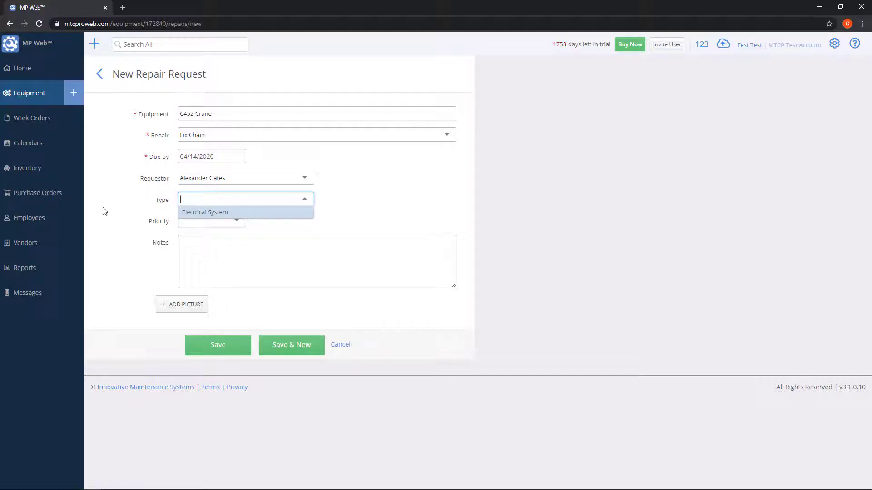
pyautogui.click(132, 209)
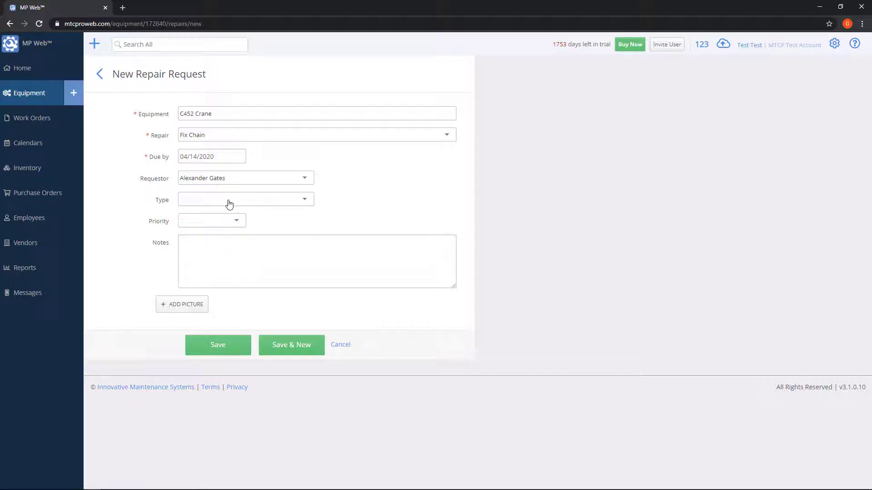
pyautogui.click(236, 223)
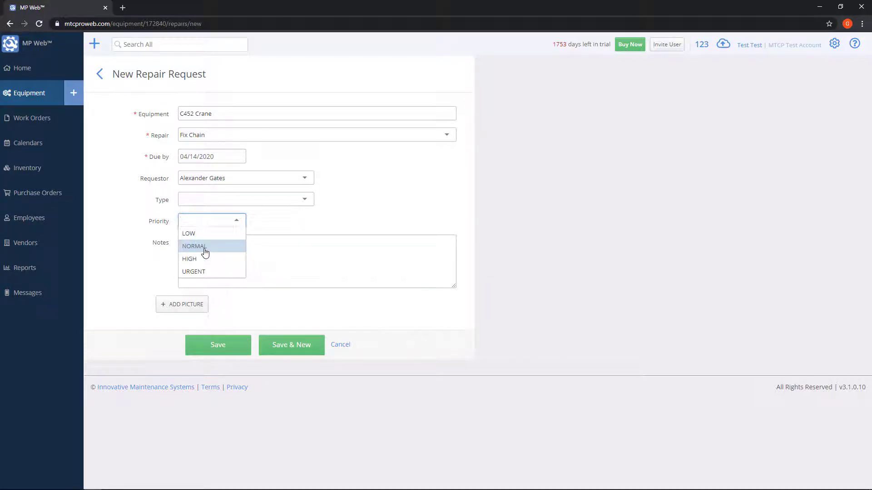
pyautogui.click(119, 223)
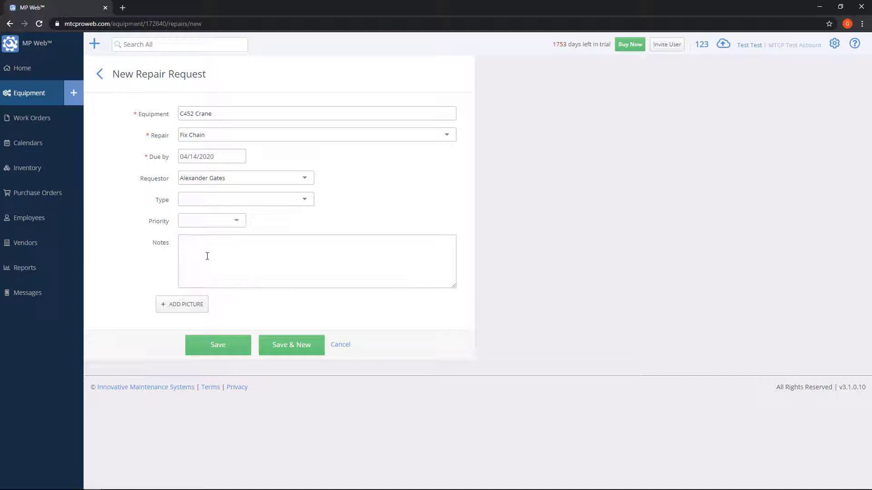
pyautogui.click(207, 256)
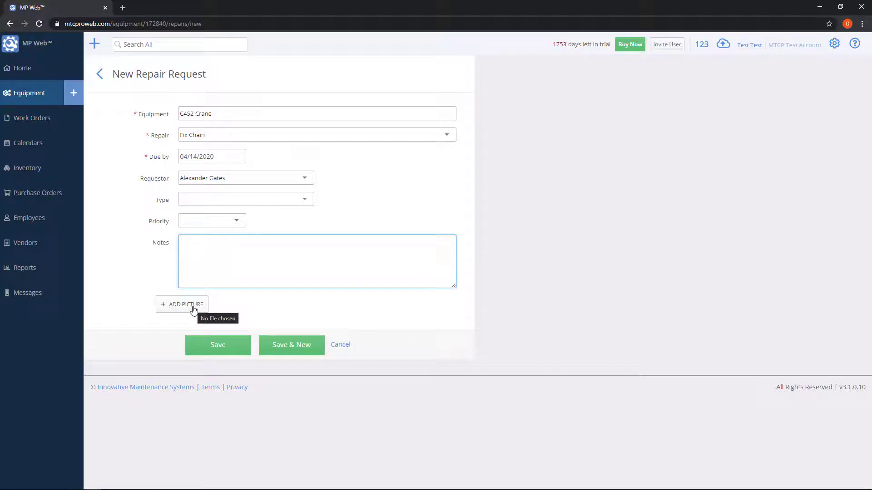
pyautogui.click(296, 311)
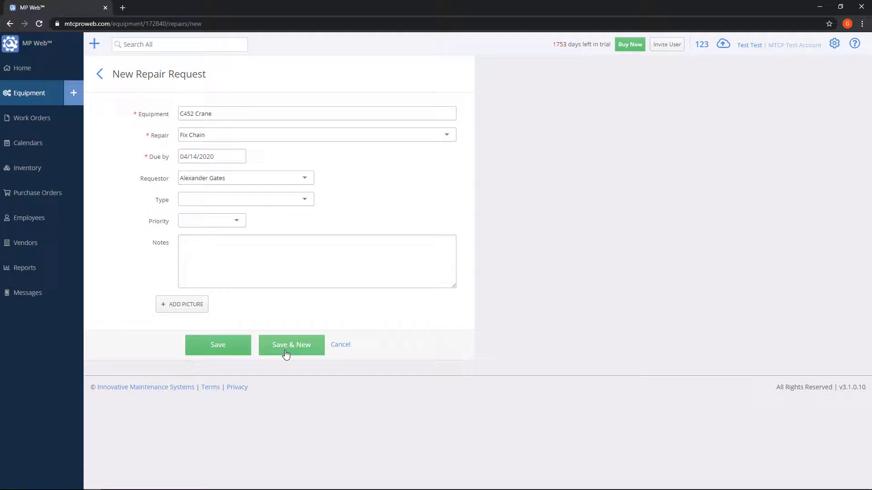
# Save the Fix Chain request and expand the C452 Crane's open tasks in the equipment list.
pyautogui.click(218, 349)
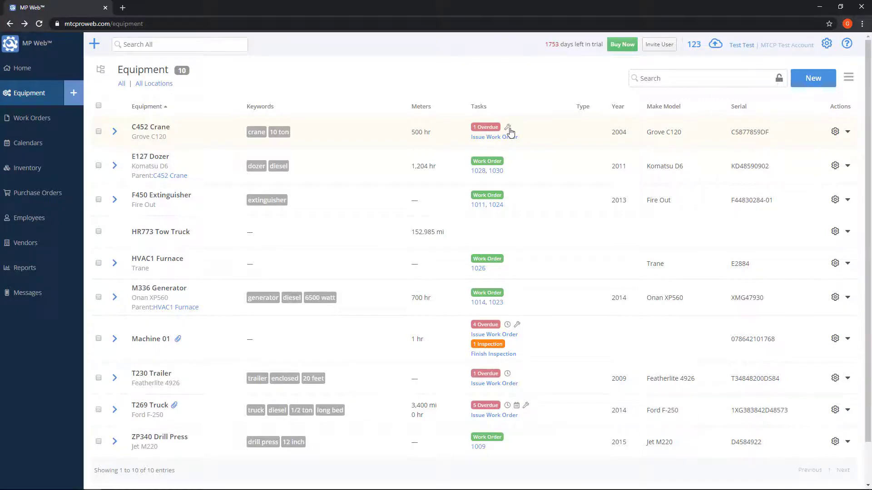
pyautogui.click(115, 134)
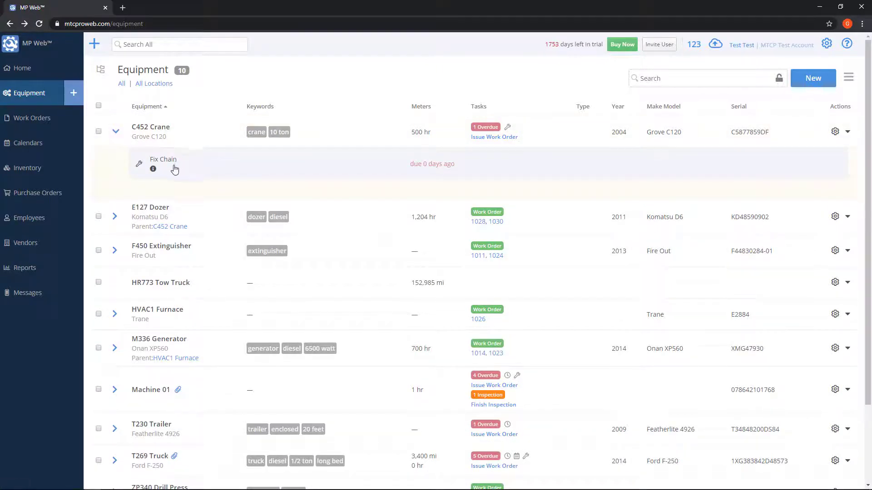
pyautogui.moveTo(153, 170)
# Filter the C452 Crane's tasks to Repair Requests and open the Fix Chain request.
pyautogui.click(205, 142)
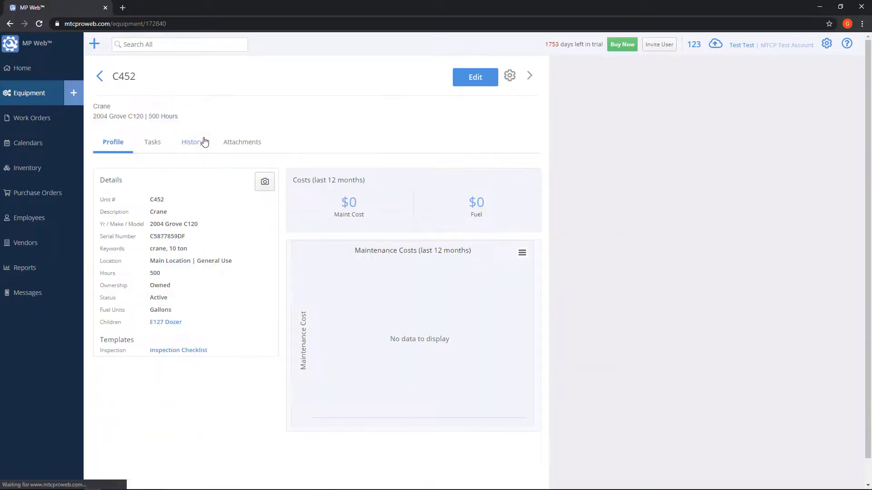
pyautogui.click(152, 145)
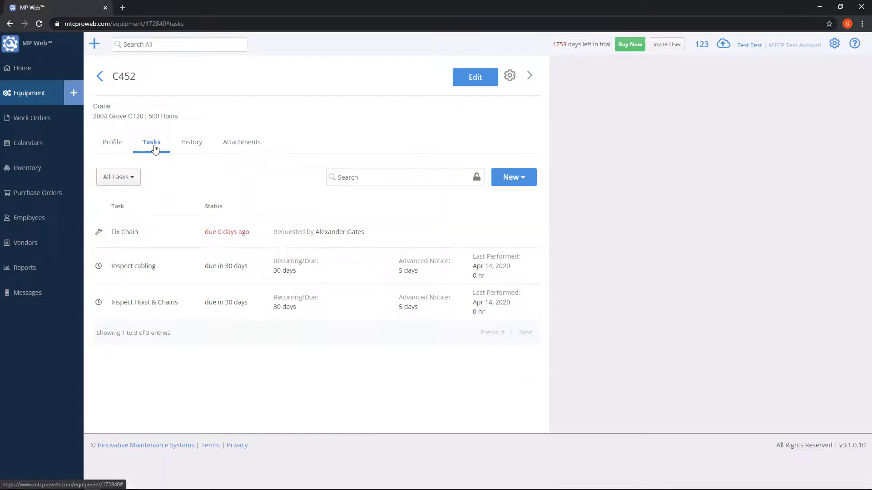
pyautogui.click(119, 179)
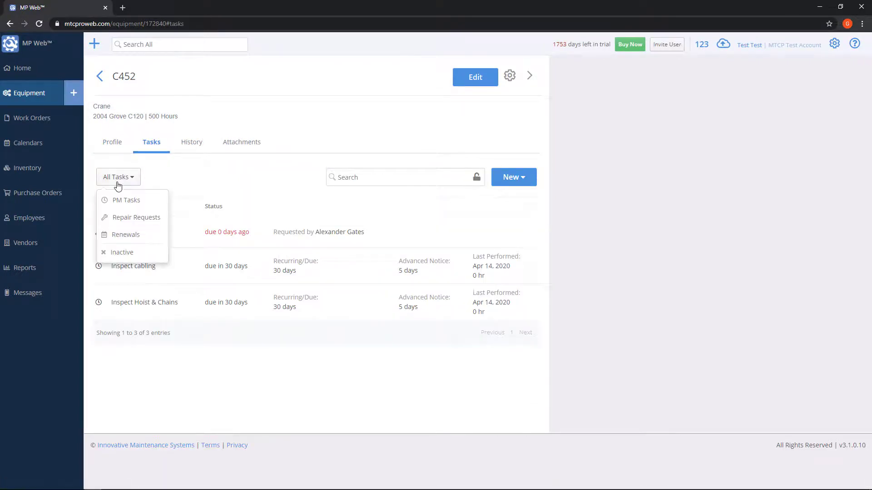
pyautogui.click(152, 218)
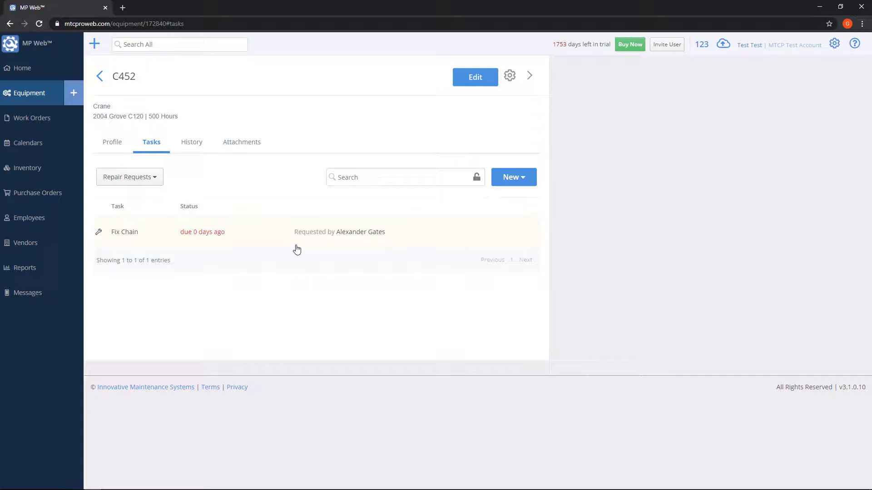
pyautogui.click(273, 234)
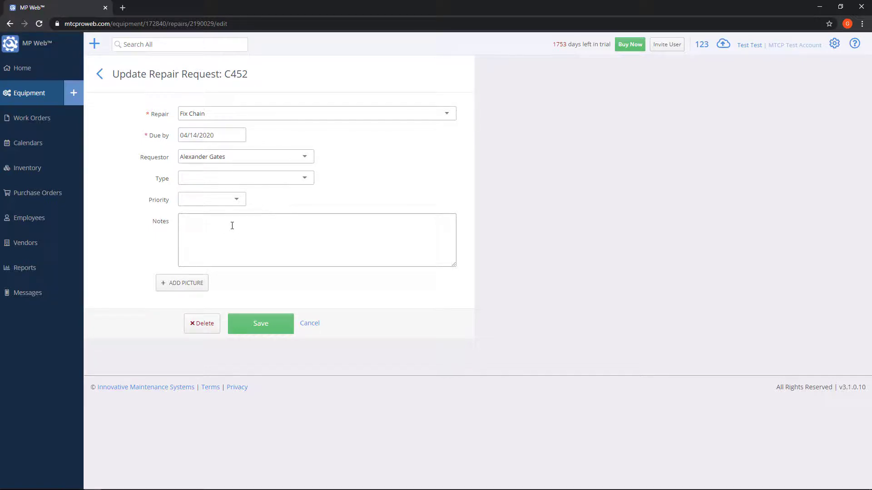
# Leave the Fix Chain request and return to the Equipment list.
pyautogui.click(32, 94)
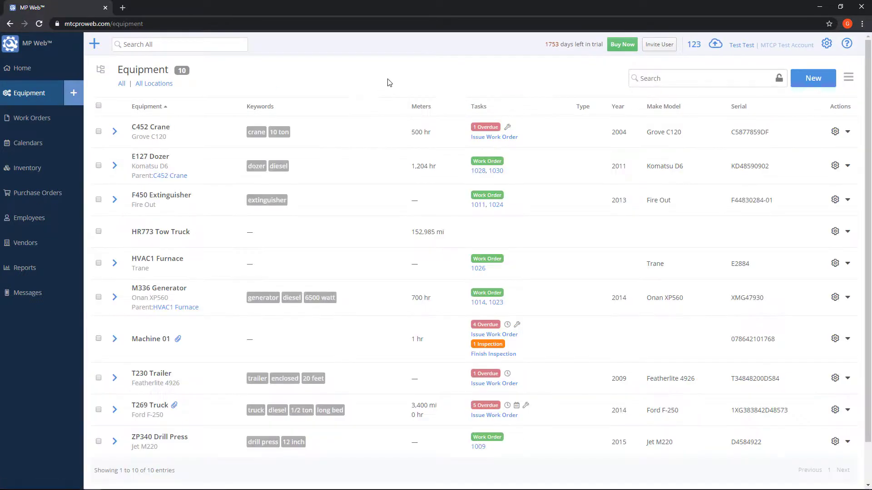
# Start another C452 Crane repair request, check the repair names without choosing, then open settings.
pyautogui.click(847, 132)
pyautogui.click(811, 172)
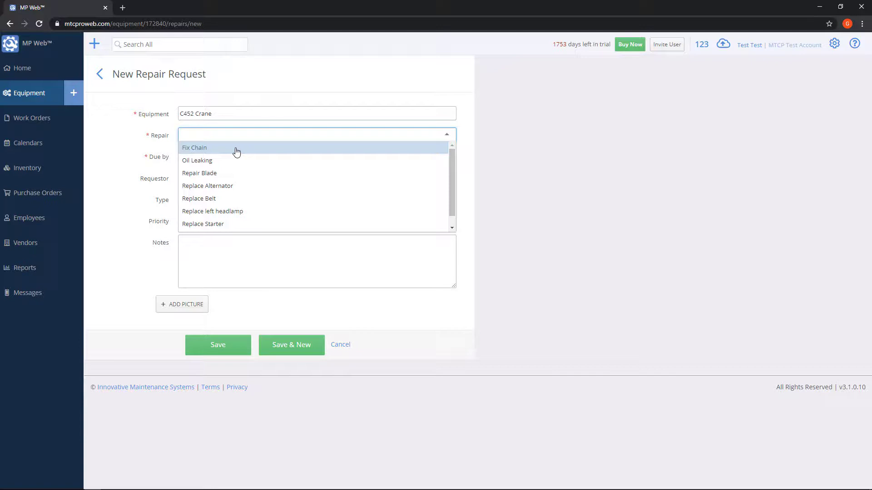
pyautogui.click(640, 126)
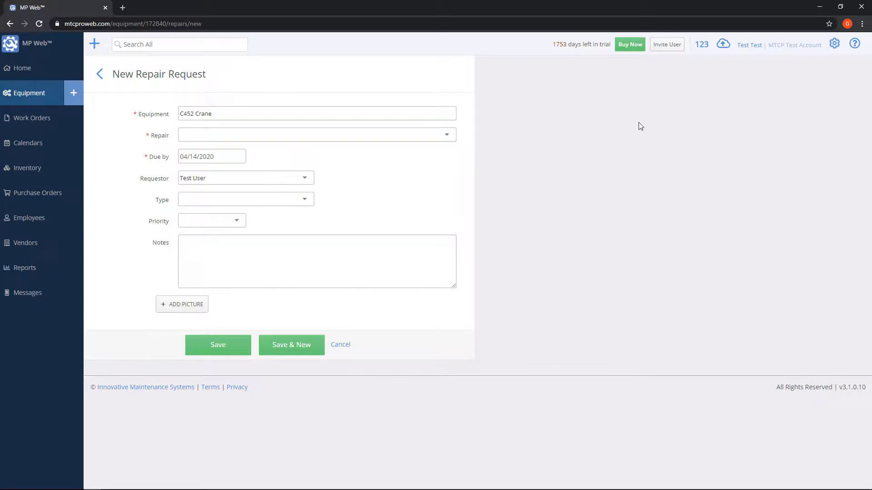
pyautogui.click(834, 45)
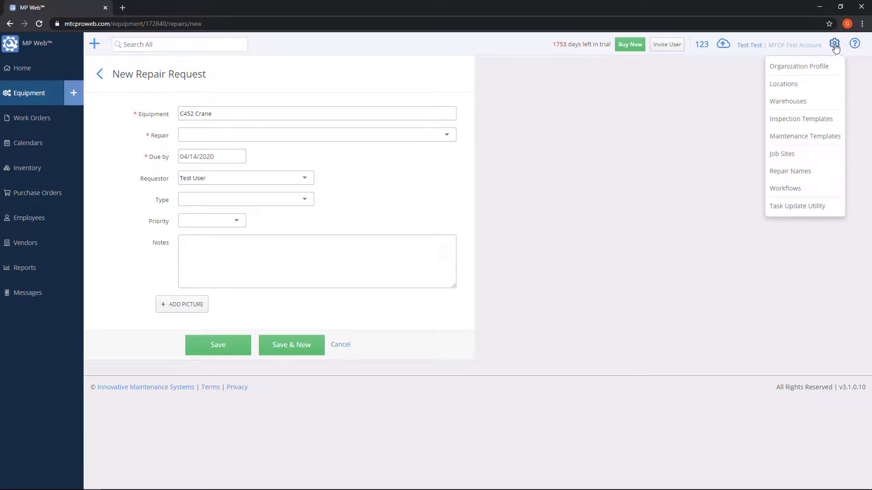
# Open Repair Names, tick and untick Oil Leaking, Repair Blade and Replace Alternator, and cancel a new entry.
pyautogui.click(827, 176)
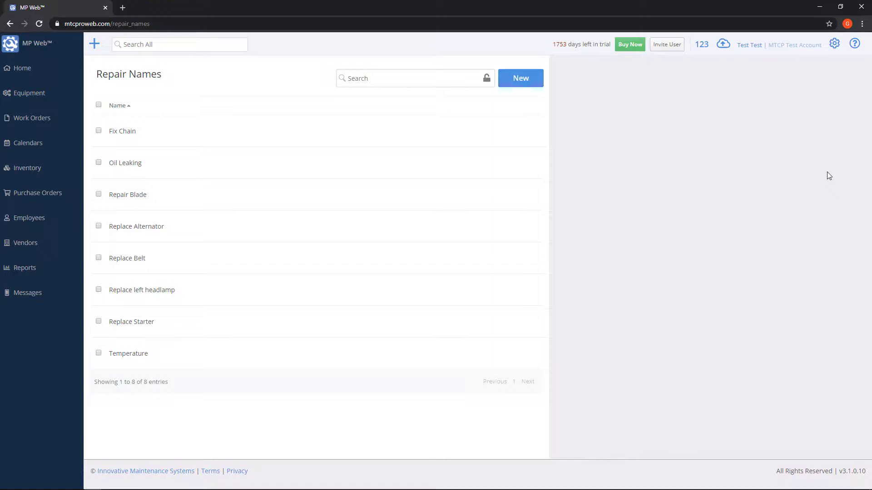
pyautogui.click(99, 163)
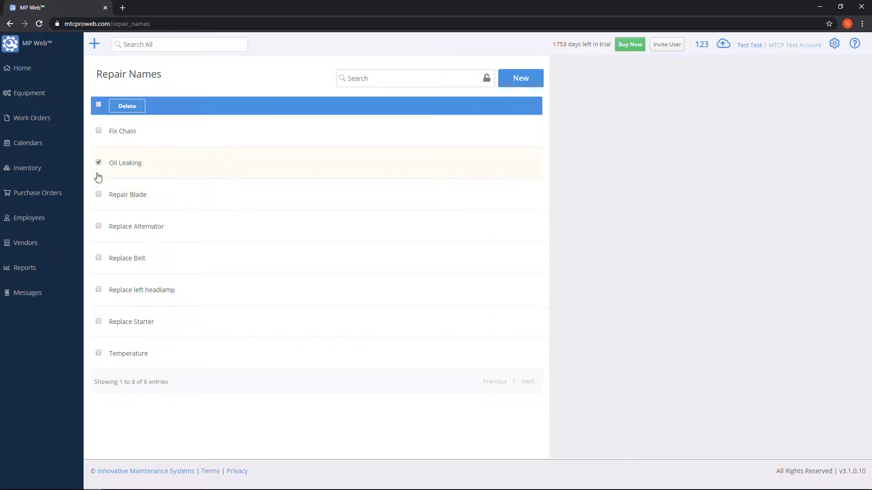
pyautogui.click(98, 194)
pyautogui.click(99, 226)
pyautogui.click(99, 163)
pyautogui.click(99, 194)
pyautogui.click(99, 226)
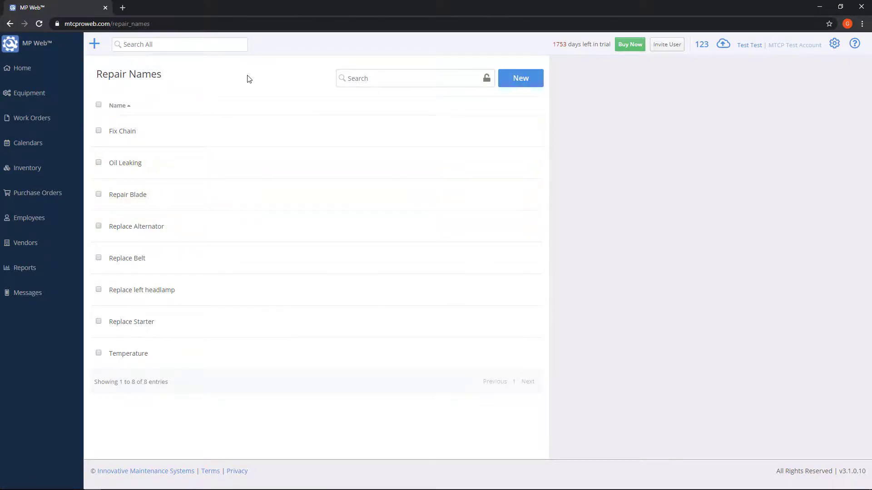
pyautogui.click(523, 83)
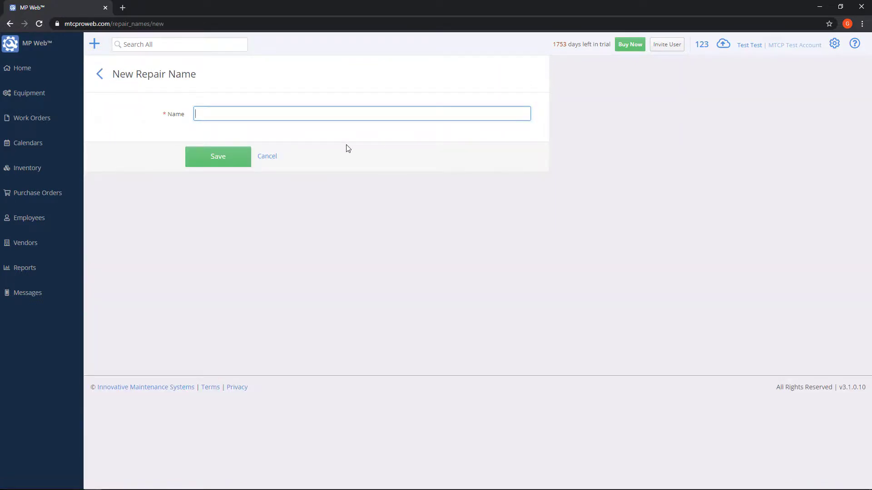
pyautogui.click(268, 159)
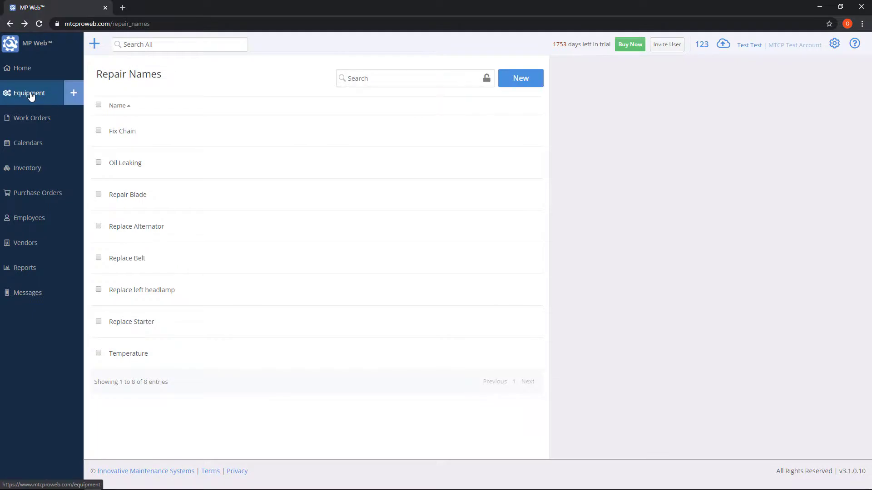
# Return to the Equipment list and glance at the C452 Crane's Actions menu without choosing anything.
pyautogui.click(28, 93)
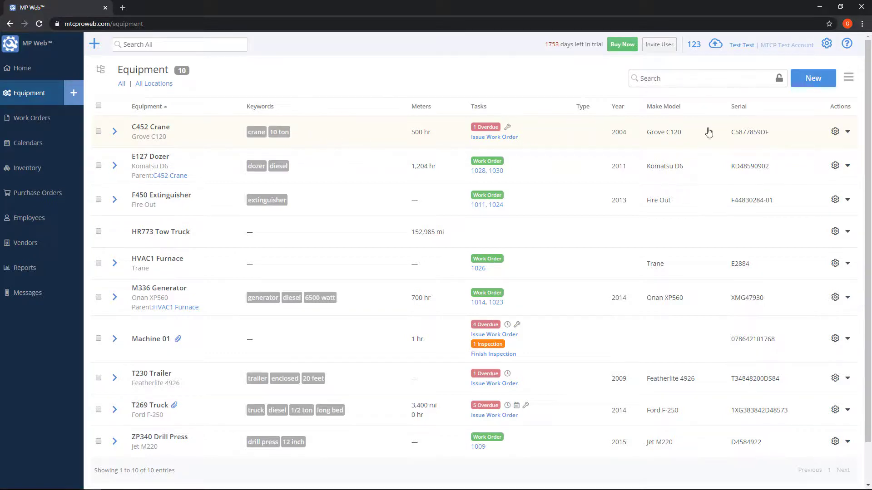
pyautogui.click(836, 133)
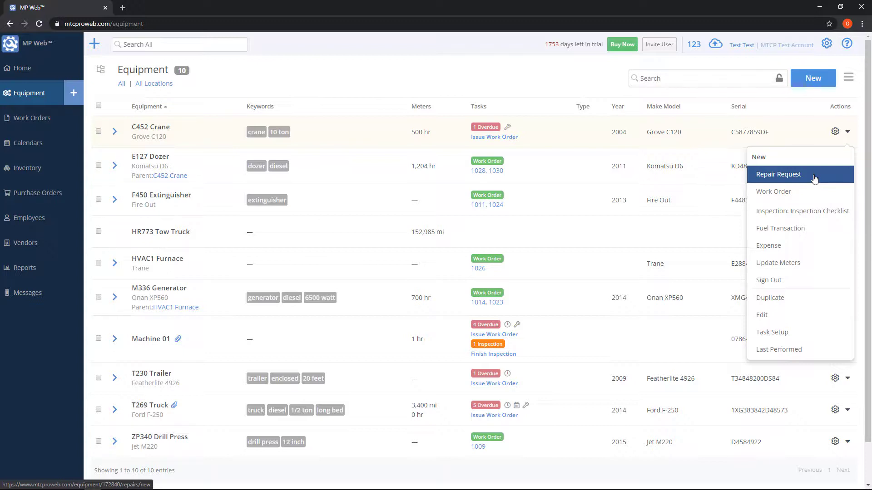
pyautogui.click(509, 84)
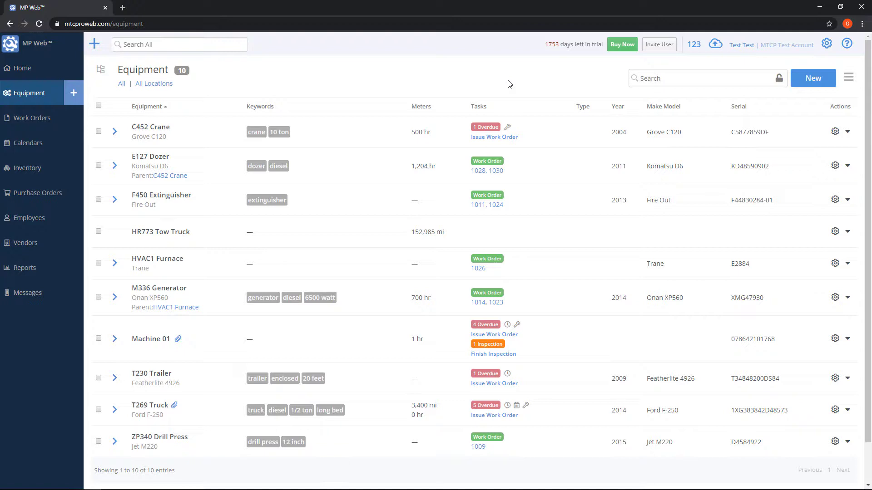
# Open Organization Profile and find the enabled Repair Submissions checkbox with its submission link.
pyautogui.click(827, 45)
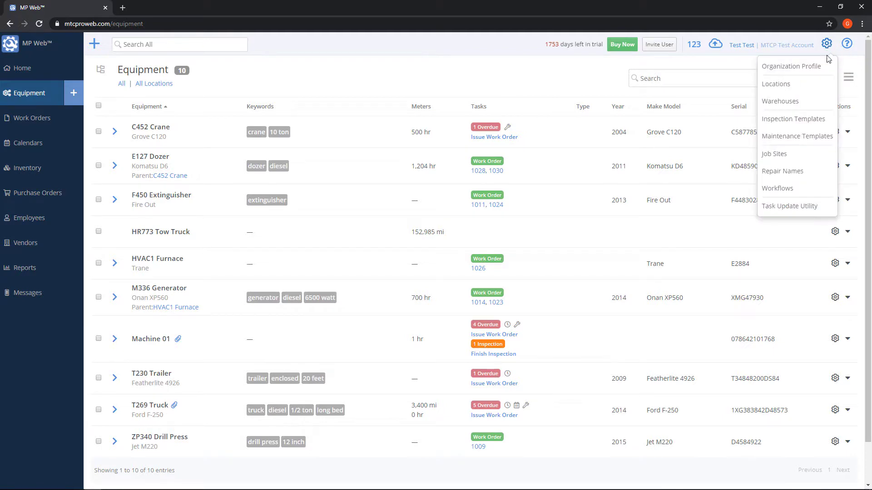
pyautogui.click(800, 68)
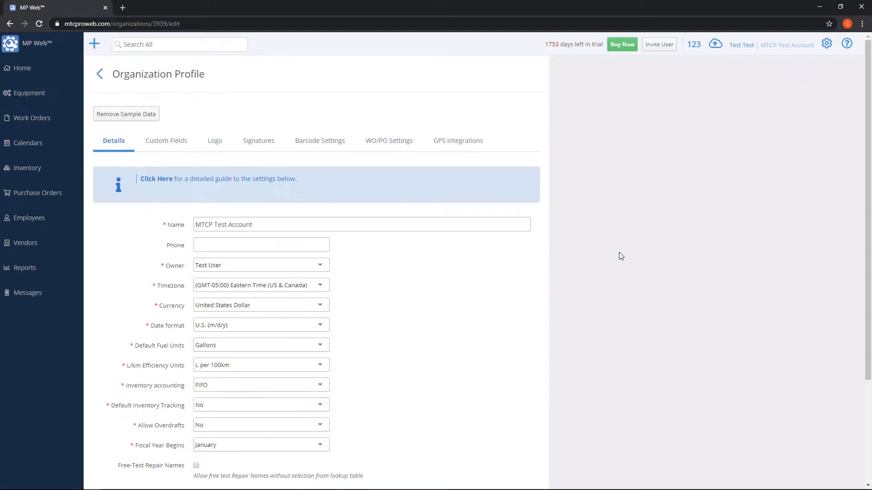
pyautogui.scroll(-1, 619, 259)
pyautogui.scroll(-3, 619, 266)
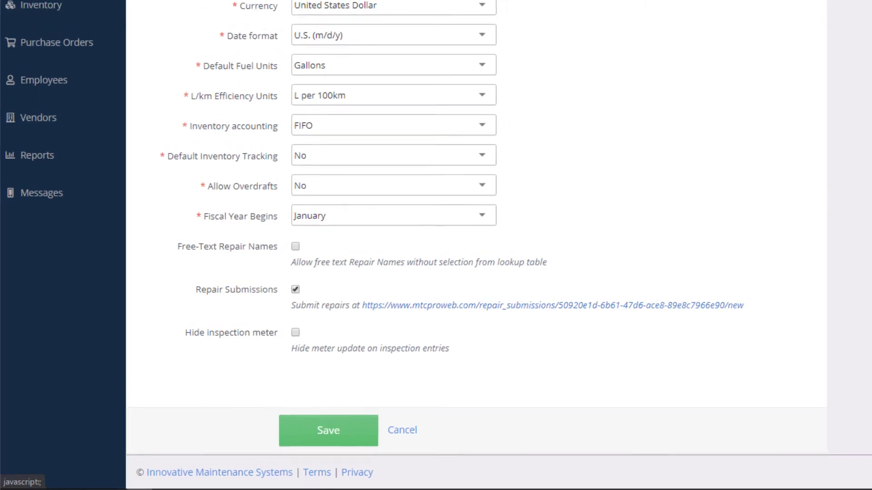
# Start a blank New Repair Request form from the + create menu.
pyautogui.click(94, 44)
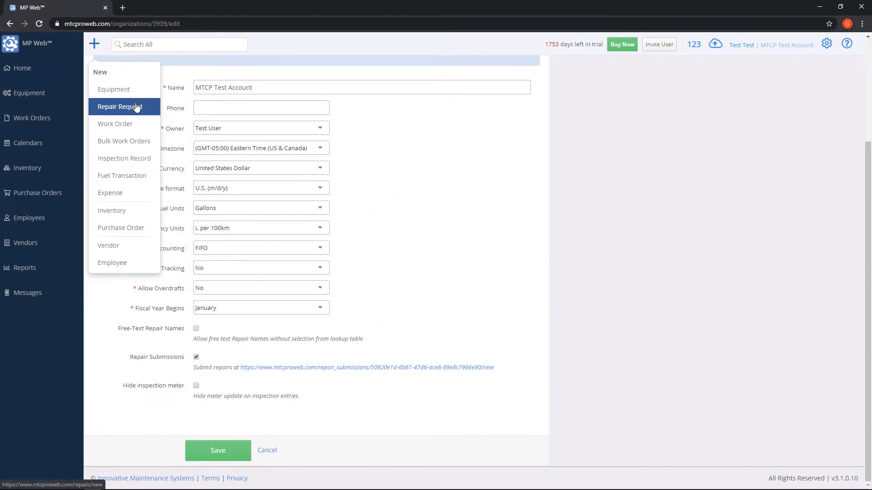
pyautogui.click(113, 107)
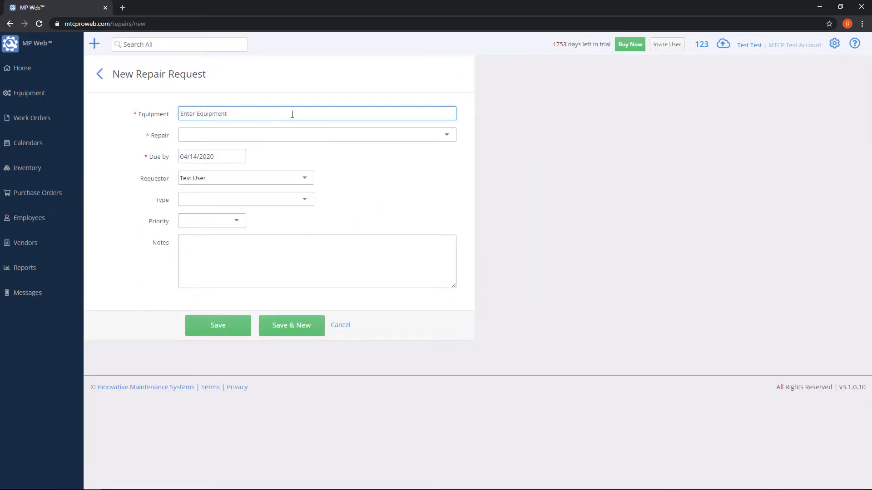